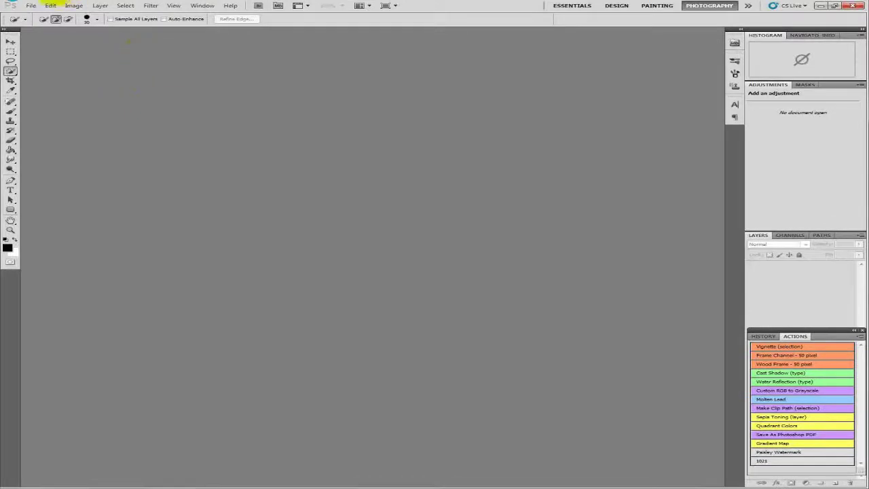
# Step: Open the photo IMG_2903 from New folder (4) as a document in Photoshop
pyautogui.click(54, 1)
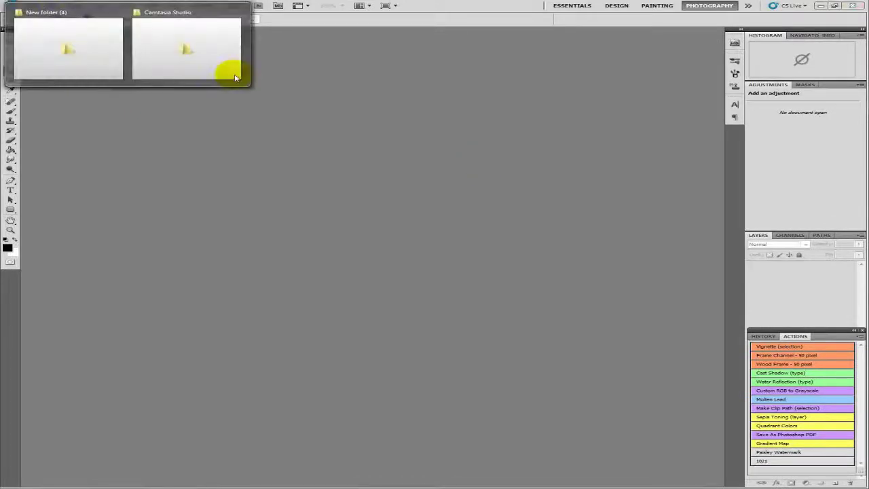
pyautogui.click(97, 43)
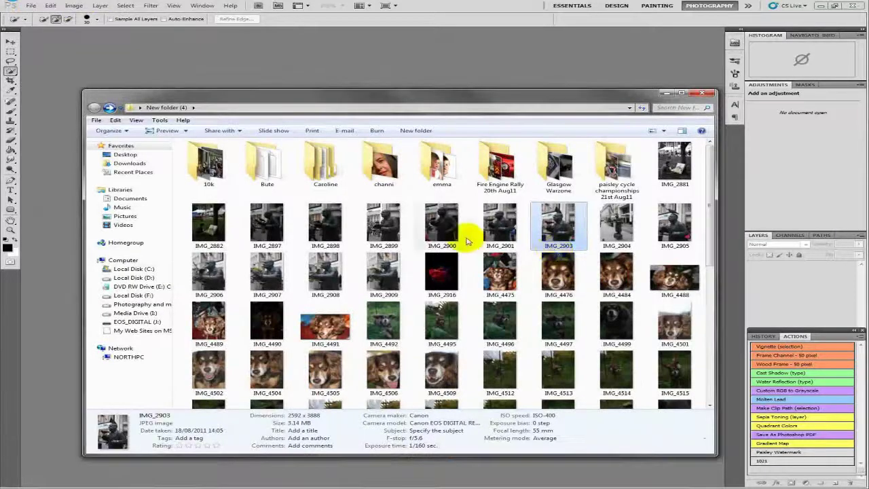
pyautogui.click(438, 239)
pyautogui.click(550, 228)
pyautogui.moveTo(551, 226); pyautogui.dragTo(380, 70)
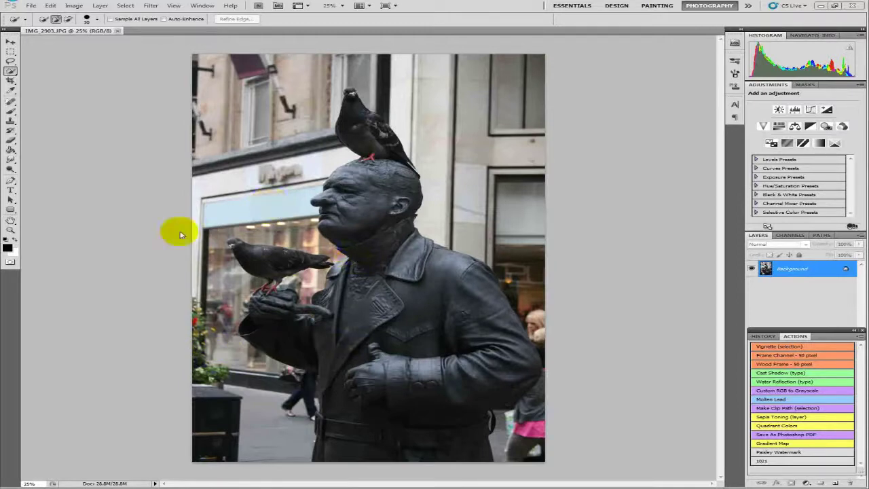
# Step: Duplicate the Background layer as Background copy within the same document
pyautogui.rightClick(797, 271)
pyautogui.click(787, 288)
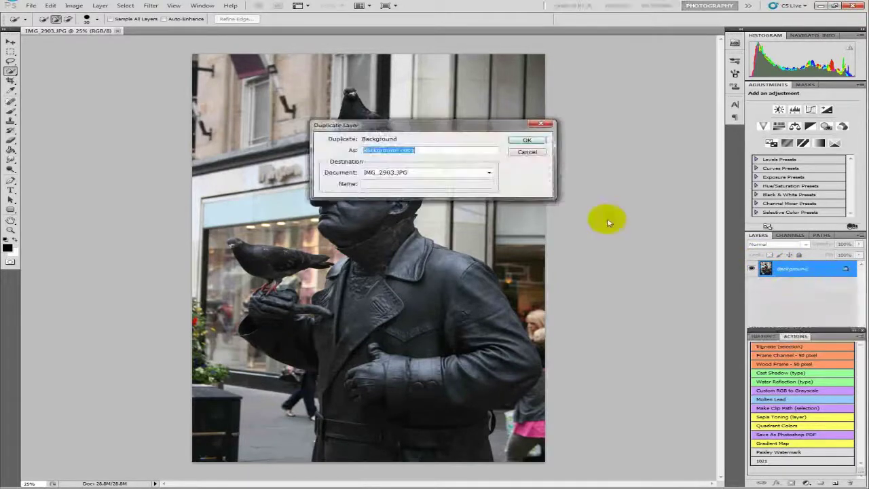
pyautogui.click(533, 140)
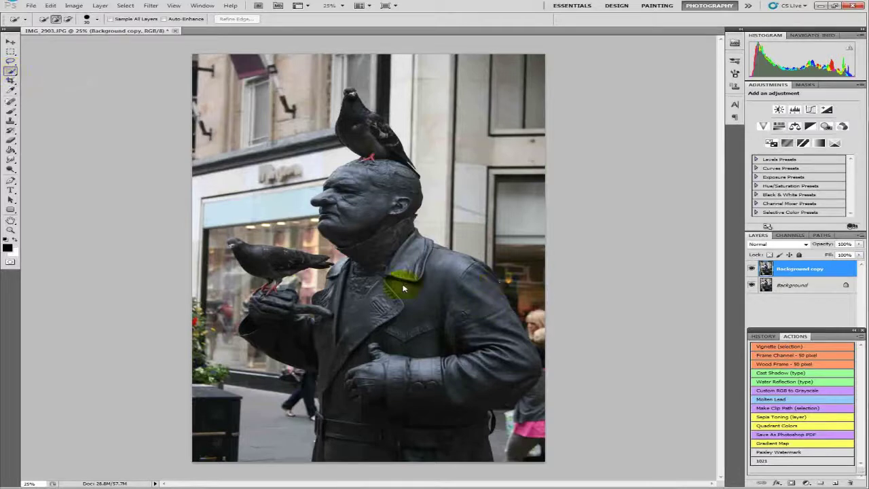
# Step: Brush a rough Quick Selection over the statue's coat, from the collar down to the photo's lower edge
pyautogui.moveTo(384, 269)
pyautogui.mouseDown()
pyautogui.moveTo(451, 336)
pyautogui.moveTo(485, 328)
pyautogui.moveTo(427, 348)
pyautogui.moveTo(433, 442)
pyautogui.mouseUp()
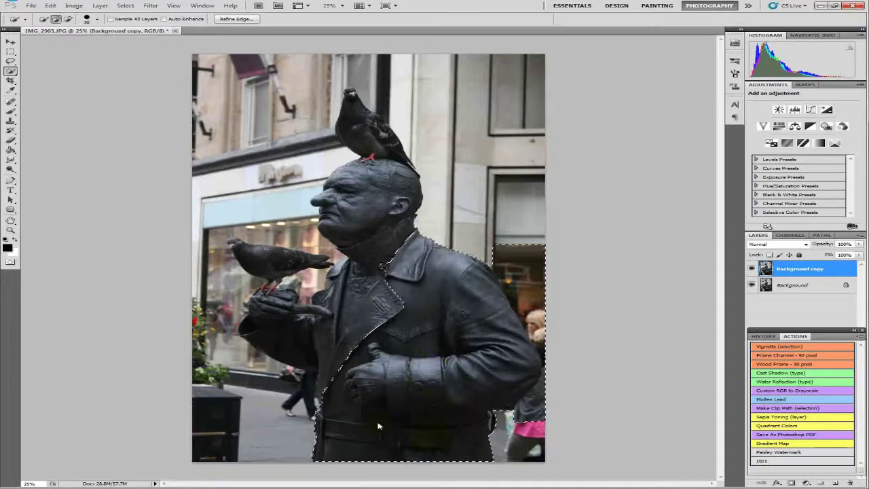
pyautogui.moveTo(356, 407); pyautogui.dragTo(345, 314)
# Step: Subtract the shop window and pedestrians behind the statue's bent arm from the selection
pyautogui.scroll(4, 527, 296)
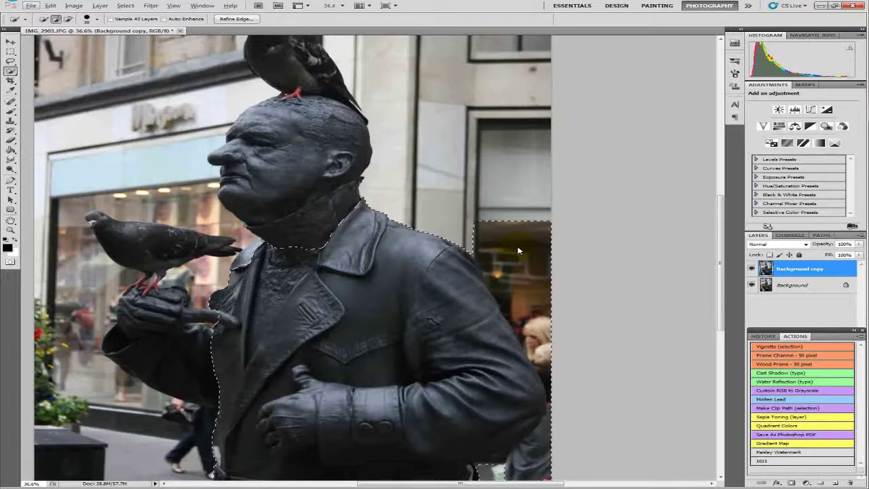
pyautogui.press('alt')
pyautogui.press('alt')
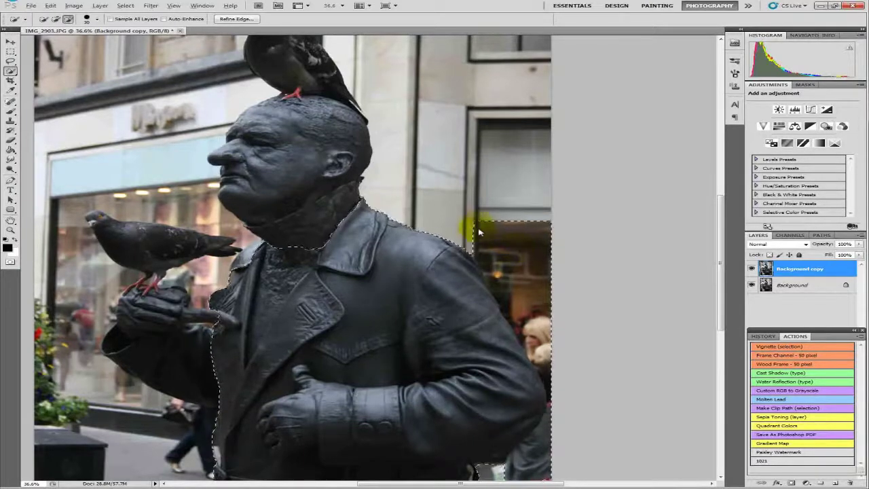
pyautogui.moveTo(560, 332); pyautogui.dragTo(493, 276)
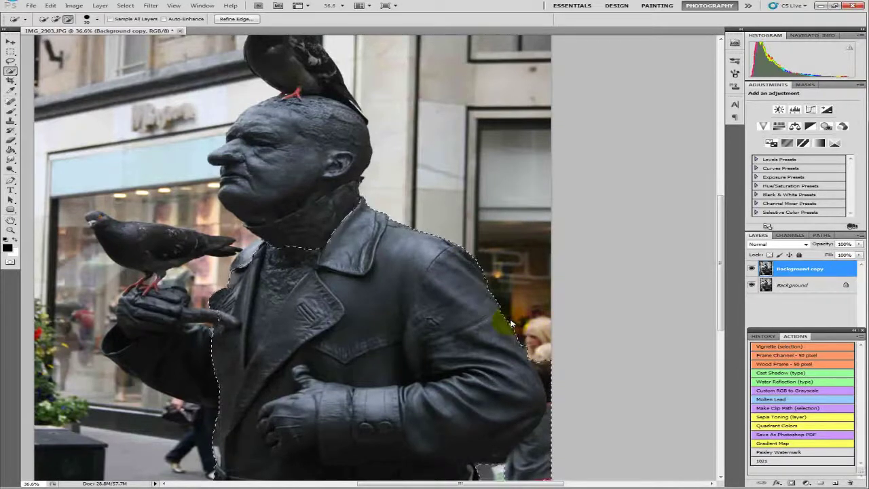
pyautogui.moveTo(534, 362)
pyautogui.mouseDown()
pyautogui.moveTo(553, 369)
pyautogui.moveTo(557, 401)
pyautogui.moveTo(553, 431)
pyautogui.moveTo(526, 458)
pyautogui.mouseUp()
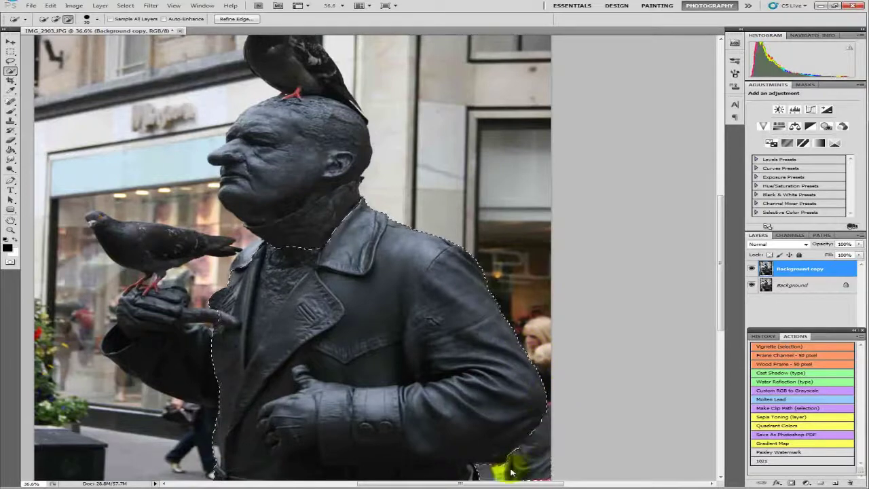
# Step: Correct the selection edge along the coat front above the belt, excluding the passing pedestrian's legs
pyautogui.scroll(-3, 434, 337)
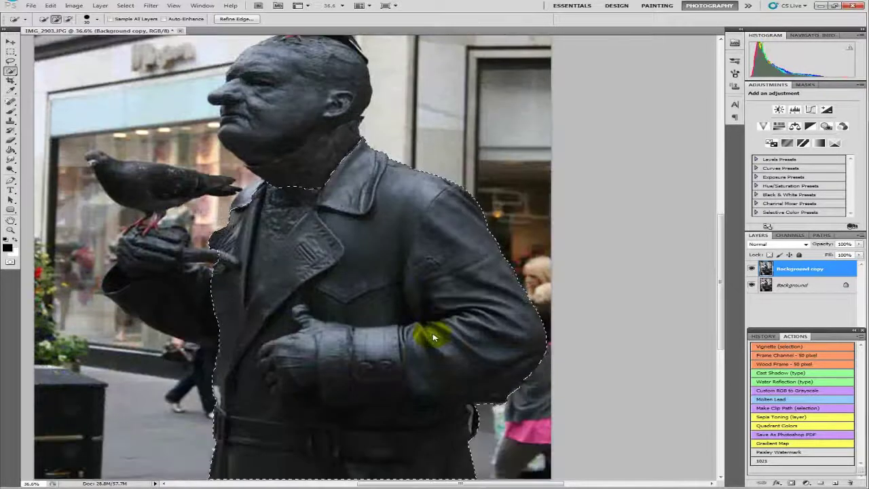
pyautogui.scroll(-2, 432, 334)
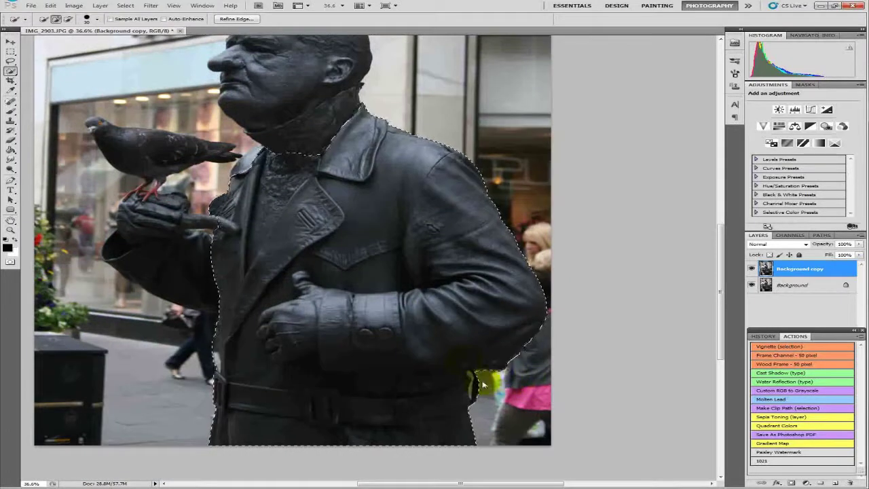
pyautogui.scroll(4, 207, 365)
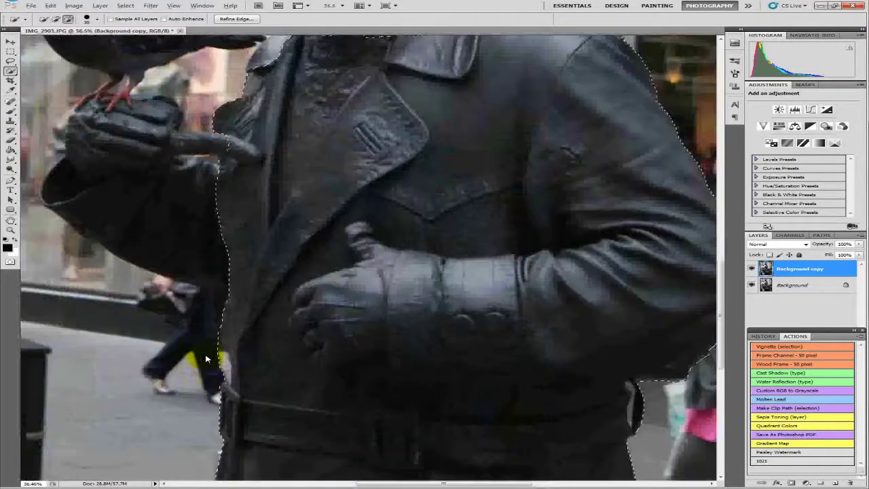
pyautogui.moveTo(226, 393)
pyautogui.mouseDown()
pyautogui.moveTo(229, 381)
pyautogui.moveTo(203, 417)
pyautogui.mouseUp()
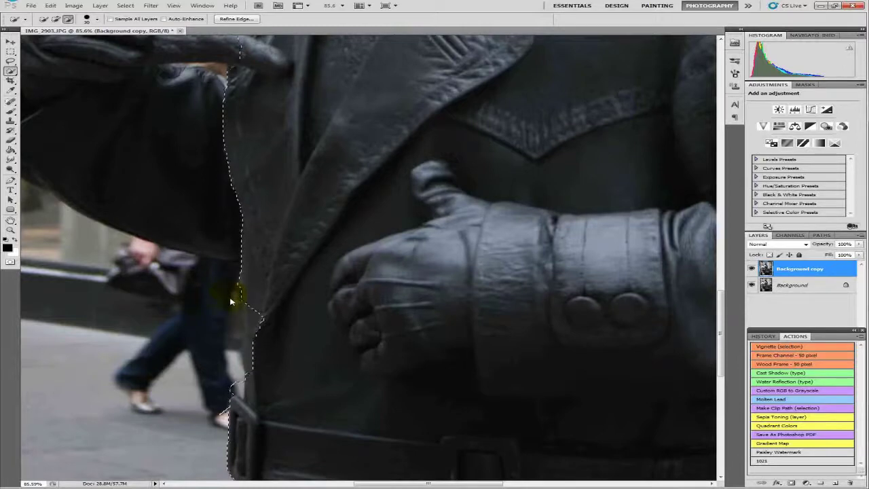
pyautogui.click(257, 297)
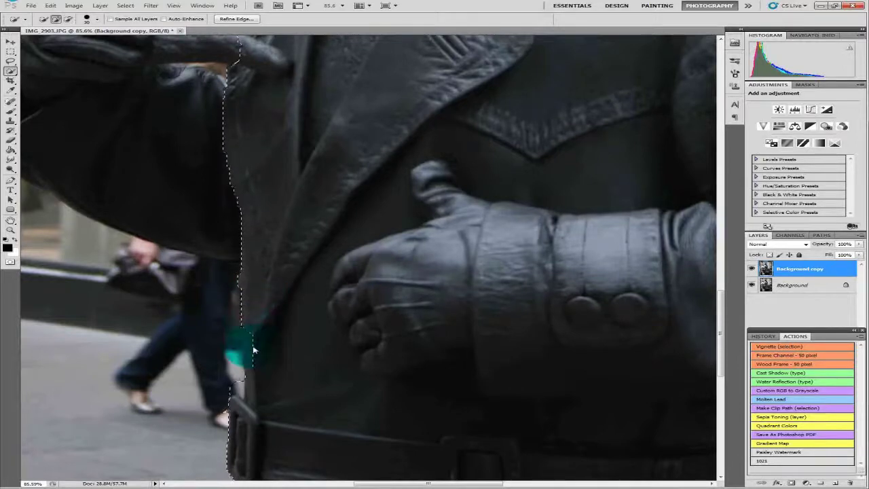
pyautogui.keyDown('alt'); pyautogui.moveTo(232, 388); pyautogui.dragTo(226, 383); pyautogui.keyUp('alt')
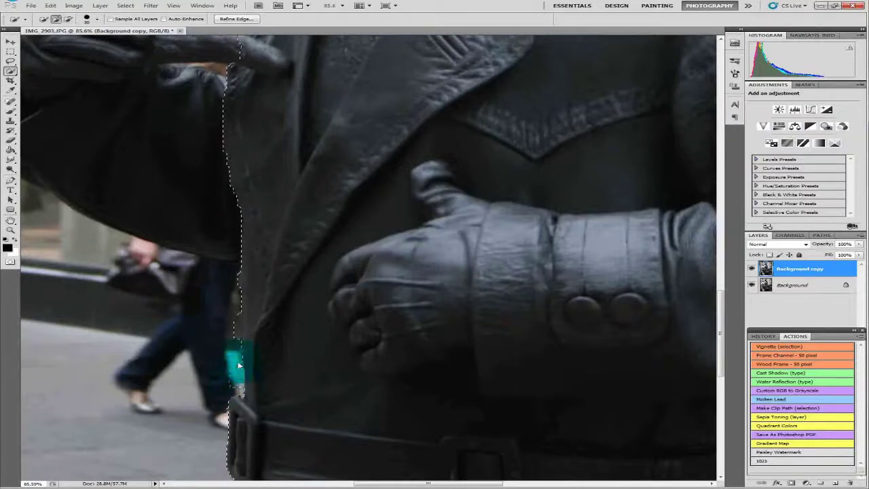
pyautogui.keyDown('alt'); pyautogui.click(240, 355); pyautogui.keyUp('alt')
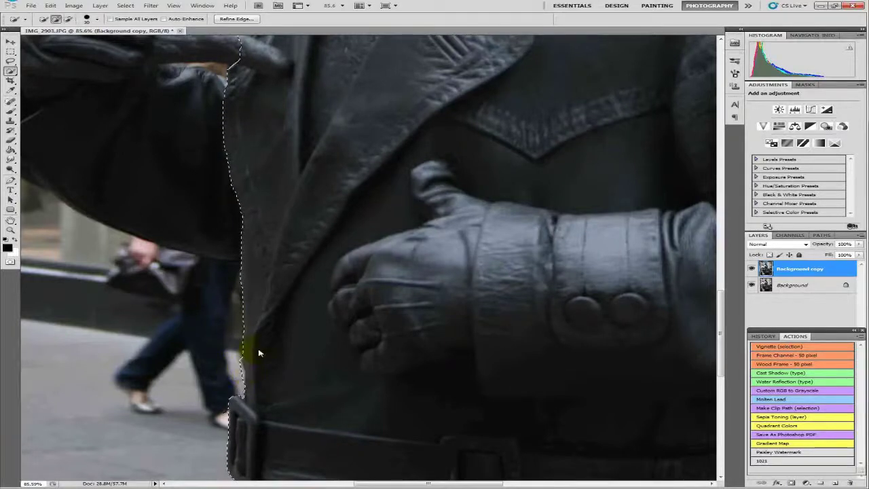
# Step: Add the statue's raised arm and hand and the whole pigeon perched on it to the selection
pyautogui.scroll(1, 258, 306)
pyautogui.keyDown('alt'); pyautogui.scroll(-2, 256, 311); pyautogui.keyUp('alt')
pyautogui.keyDown('alt'); pyautogui.scroll(-1, 257, 310); pyautogui.keyUp('alt')
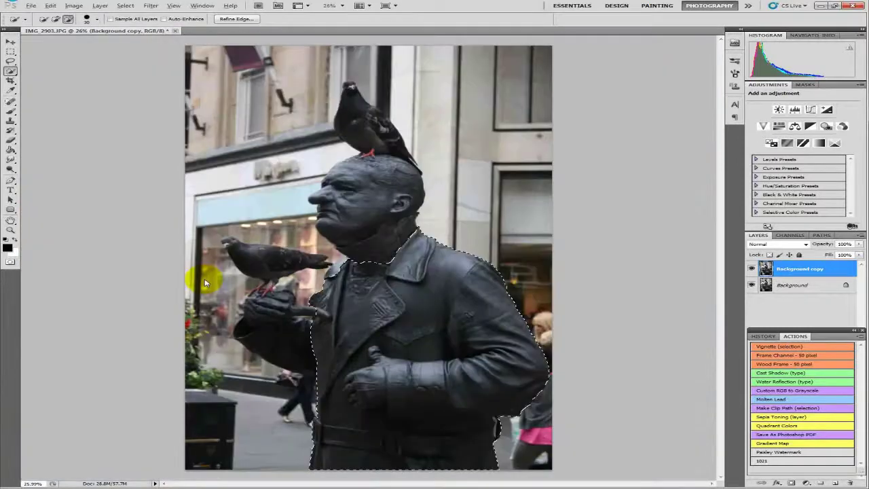
pyautogui.keyDown('alt'); pyautogui.scroll(2, 309, 379); pyautogui.keyUp('alt')
pyautogui.moveTo(369, 386); pyautogui.dragTo(316, 374)
pyautogui.moveTo(302, 339)
pyautogui.mouseDown()
pyautogui.moveTo(280, 262)
pyautogui.moveTo(290, 248)
pyautogui.moveTo(253, 236)
pyautogui.moveTo(213, 194)
pyautogui.moveTo(223, 212)
pyautogui.moveTo(218, 205)
pyautogui.mouseUp()
pyautogui.scroll(3, 213, 195)
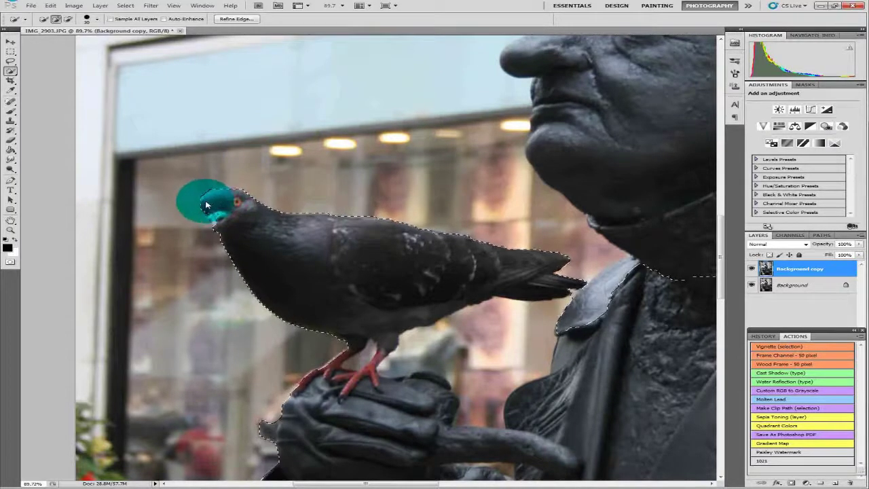
pyautogui.moveTo(236, 197)
pyautogui.mouseDown()
pyautogui.moveTo(210, 210)
pyautogui.moveTo(214, 226)
pyautogui.moveTo(203, 217)
pyautogui.moveTo(204, 237)
pyautogui.moveTo(204, 228)
pyautogui.mouseUp()
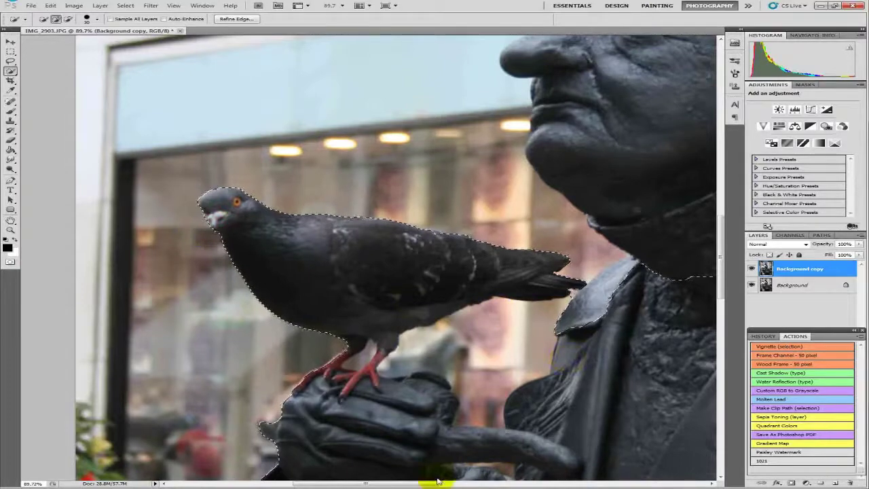
# Step: Extend the selection over the statue's neck, face and head
pyautogui.moveTo(426, 484); pyautogui.dragTo(513, 483)
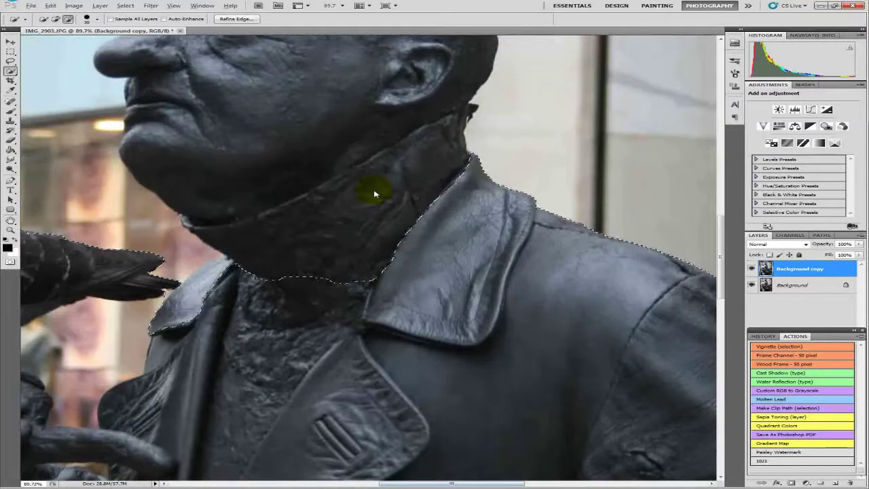
pyautogui.scroll(-4, 375, 193)
pyautogui.moveTo(720, 291); pyautogui.dragTo(720, 249)
pyautogui.moveTo(370, 351)
pyautogui.mouseDown()
pyautogui.moveTo(358, 345)
pyautogui.moveTo(348, 275)
pyautogui.moveTo(339, 300)
pyautogui.moveTo(301, 219)
pyautogui.moveTo(285, 405)
pyautogui.moveTo(290, 380)
pyautogui.mouseUp()
pyautogui.moveTo(258, 332)
pyautogui.mouseDown()
pyautogui.moveTo(278, 340)
pyautogui.moveTo(272, 351)
pyautogui.mouseUp()
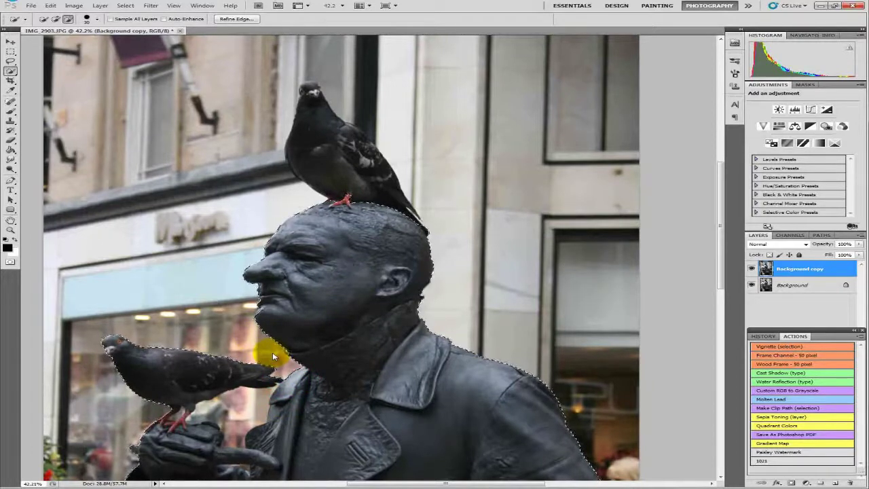
pyautogui.click(369, 252)
# Step: Add the pigeon standing on the statue's head to the selection, including its body and head
pyautogui.scroll(1, 373, 255)
pyautogui.scroll(1, 374, 256)
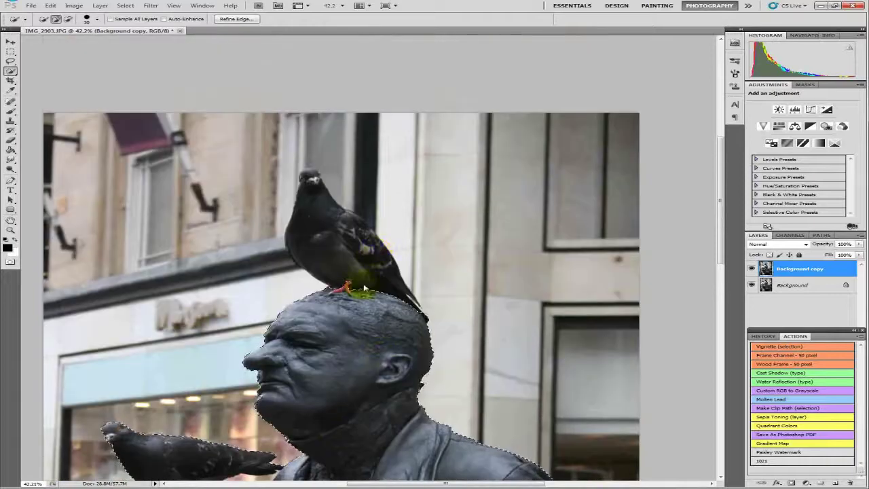
pyautogui.moveTo(363, 294)
pyautogui.mouseDown()
pyautogui.moveTo(355, 256)
pyautogui.moveTo(346, 257)
pyautogui.mouseUp()
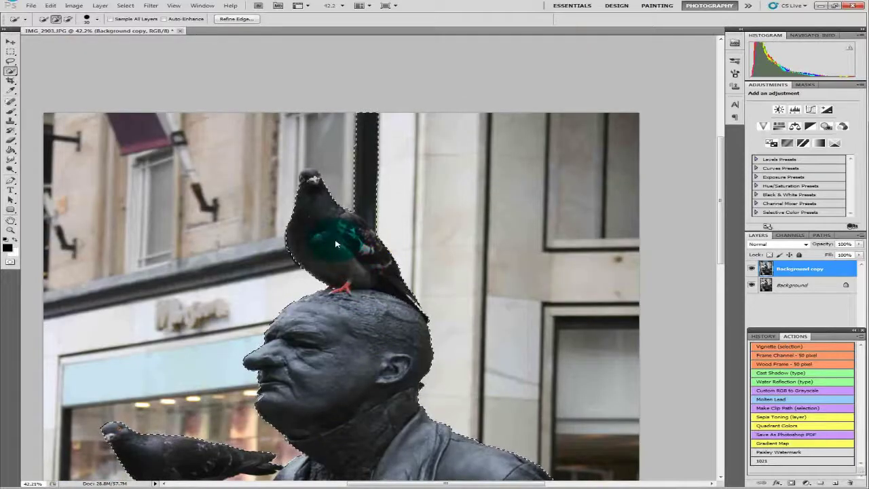
pyautogui.scroll(5, 330, 251)
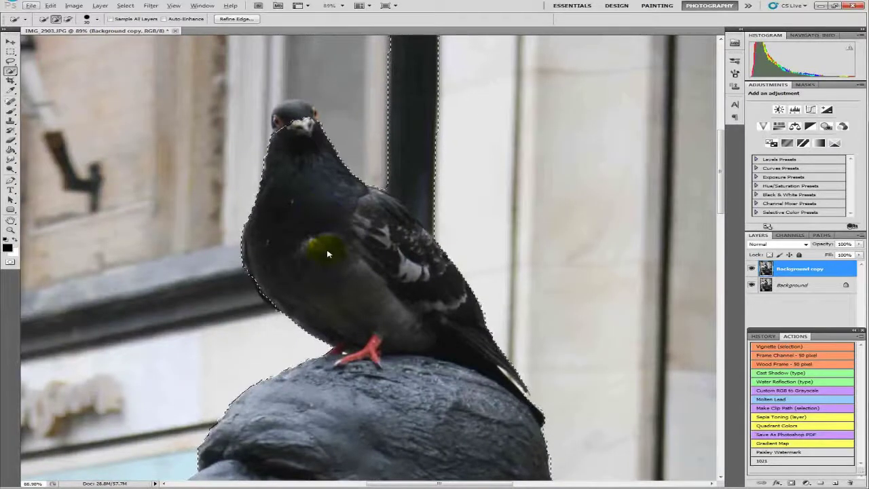
pyautogui.moveTo(301, 136)
pyautogui.mouseDown()
pyautogui.moveTo(283, 118)
pyautogui.moveTo(292, 111)
pyautogui.mouseUp()
pyautogui.click(280, 114)
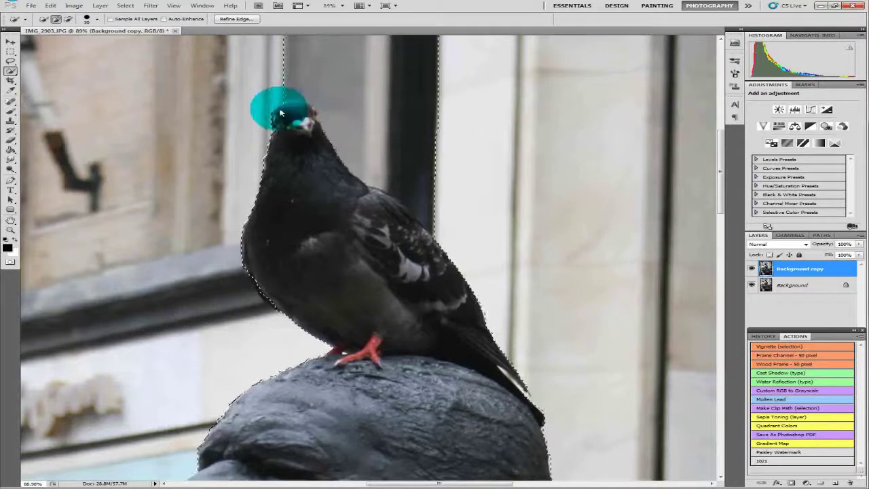
pyautogui.click(294, 128)
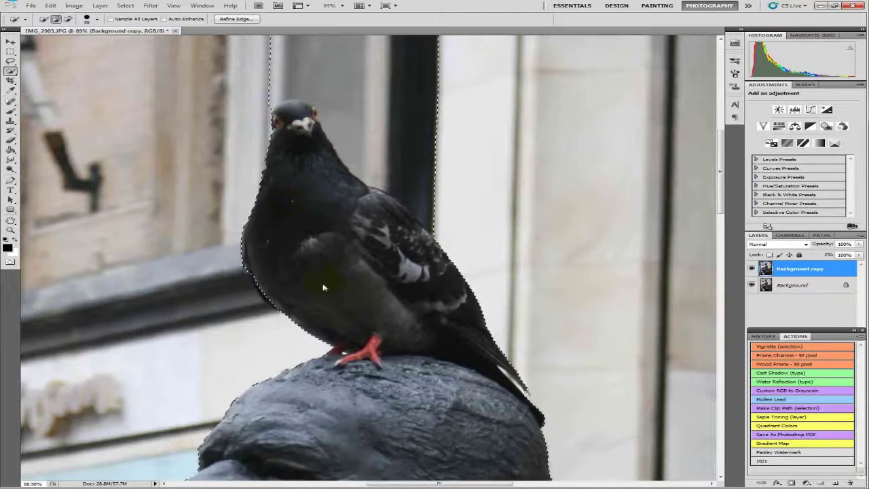
# Step: Subtract the window and dark frame around the upper pigeon from the selection, keeping the whole bird selected
pyautogui.moveTo(724, 201); pyautogui.dragTo(671, 183)
pyautogui.press('alt')
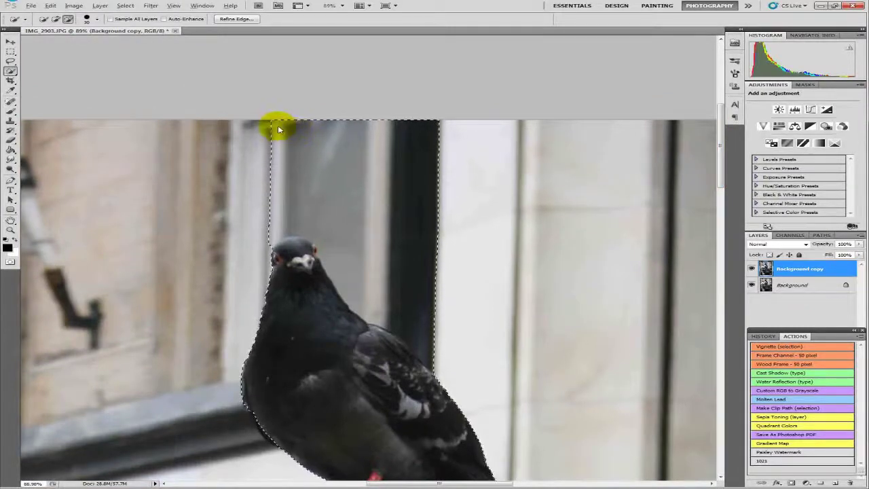
pyautogui.moveTo(274, 123)
pyautogui.mouseDown()
pyautogui.moveTo(342, 186)
pyautogui.moveTo(399, 293)
pyautogui.moveTo(416, 308)
pyautogui.moveTo(437, 285)
pyautogui.mouseUp()
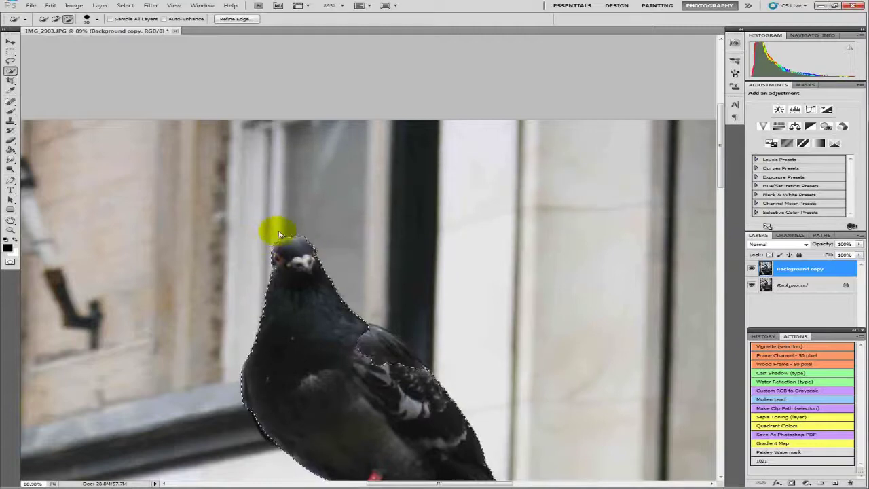
pyautogui.press('alt')
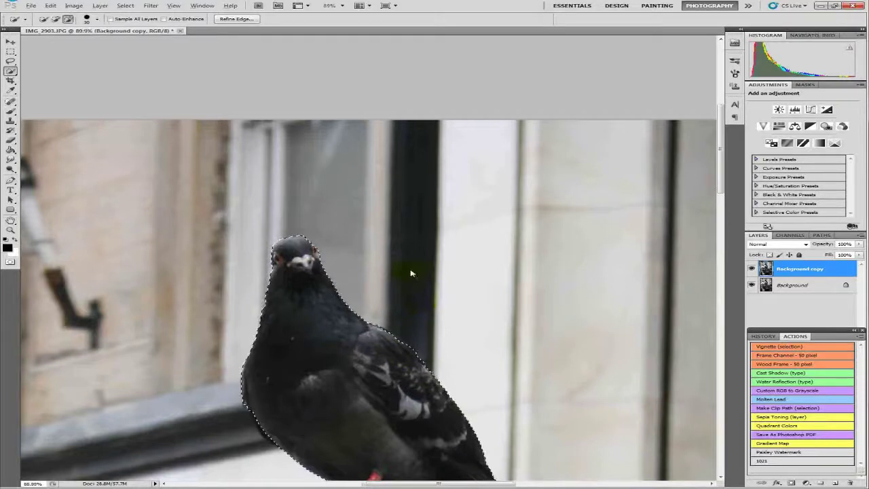
# Step: Open Refine Edge for the completed statue and pigeon selection, with Smart Radius enabled
pyautogui.hotkey('ctrl', '-')
pyautogui.hotkey('ctrl', '-')
pyautogui.hotkey('ctrl', '-')
pyautogui.hotkey('ctrl', '-')
pyautogui.hotkey('ctrl', '-')
pyautogui.scroll(1, 410, 273)
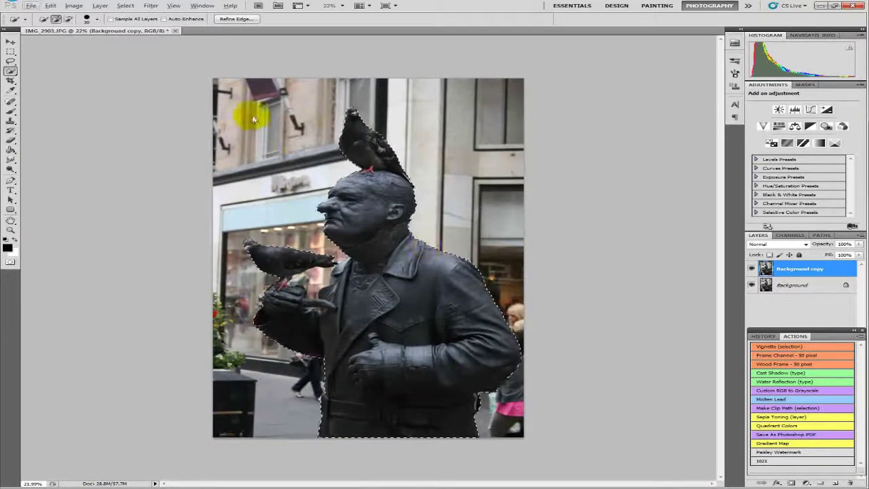
pyautogui.click(236, 20)
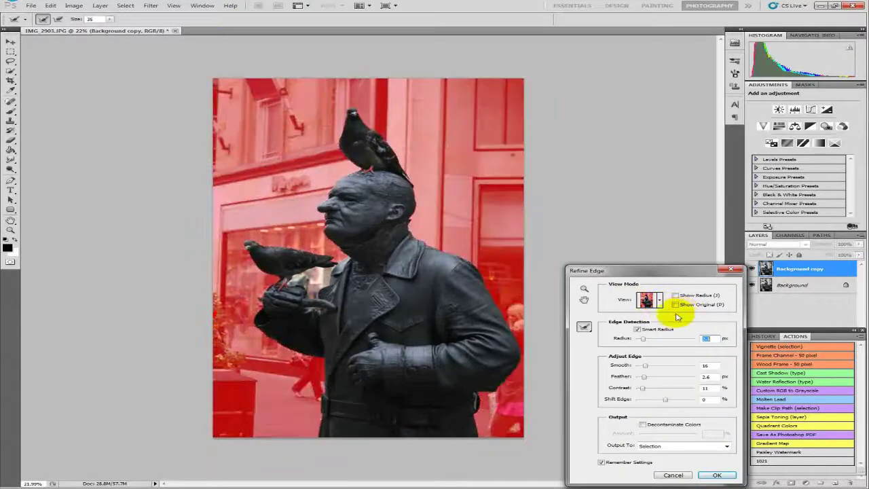
pyautogui.click(637, 330)
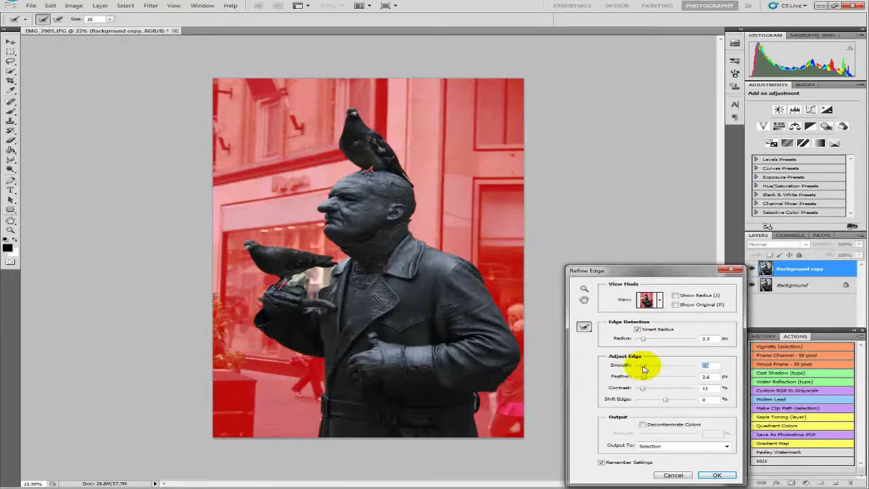
# Step: Set the Smooth value of the selection edge to 10
pyautogui.moveTo(644, 367); pyautogui.dragTo(642, 370)
pyautogui.click(642, 368)
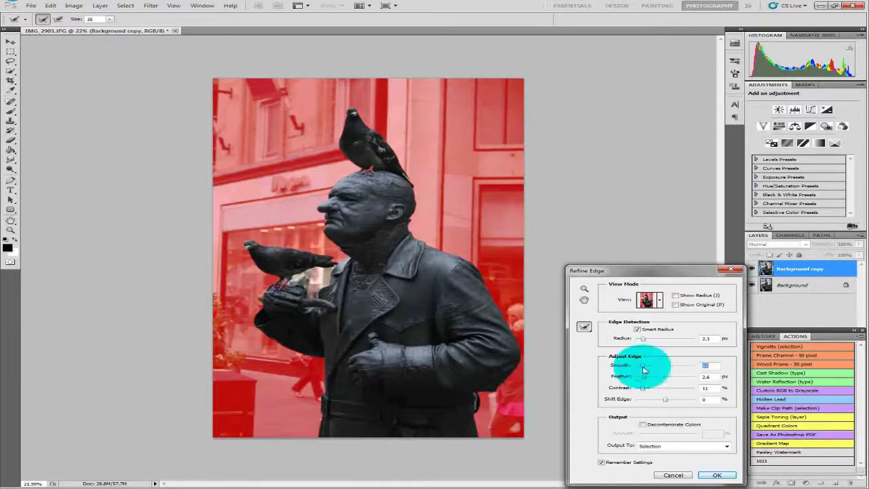
pyautogui.click(644, 369)
pyautogui.moveTo(643, 368); pyautogui.dragTo(641, 368)
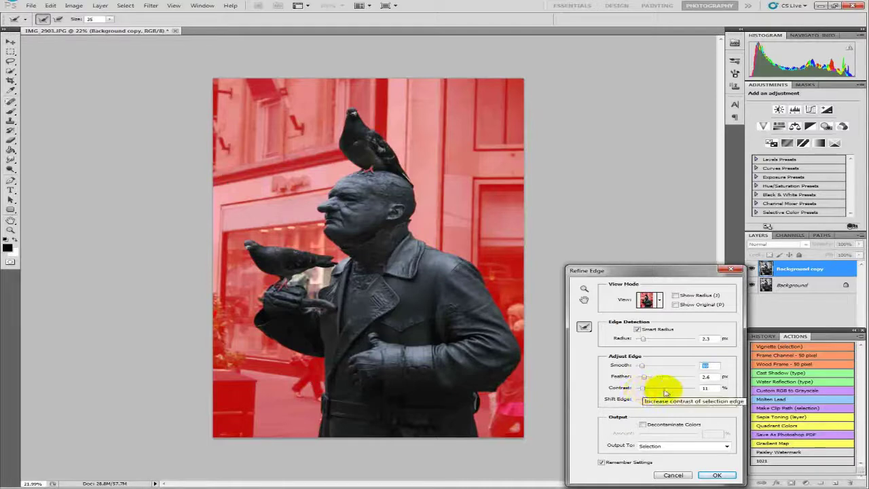
# Step: Apply the edge refinement with Contrast set to 10% and invert the selection so it covers the street background
pyautogui.click(713, 388)
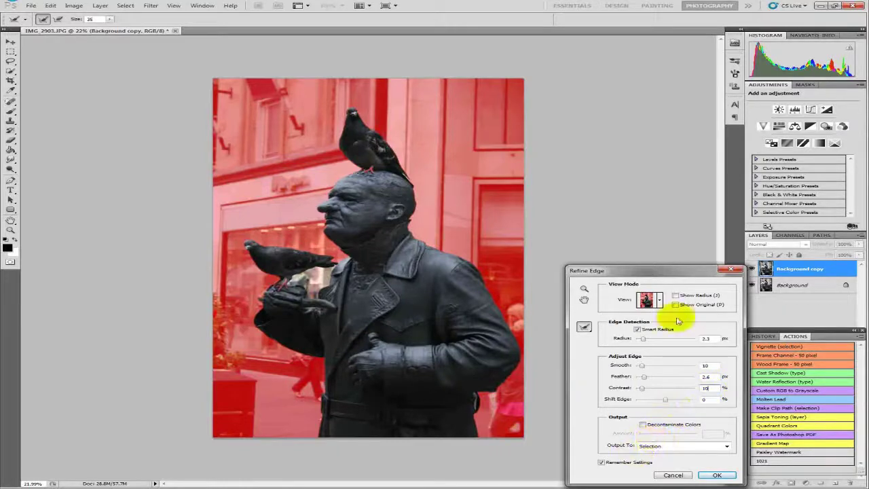
pyautogui.click(715, 475)
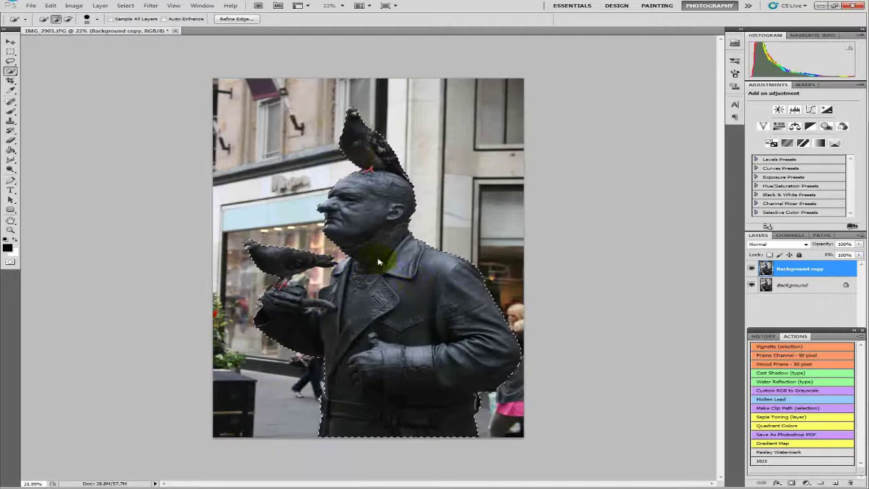
pyautogui.rightClick(422, 160)
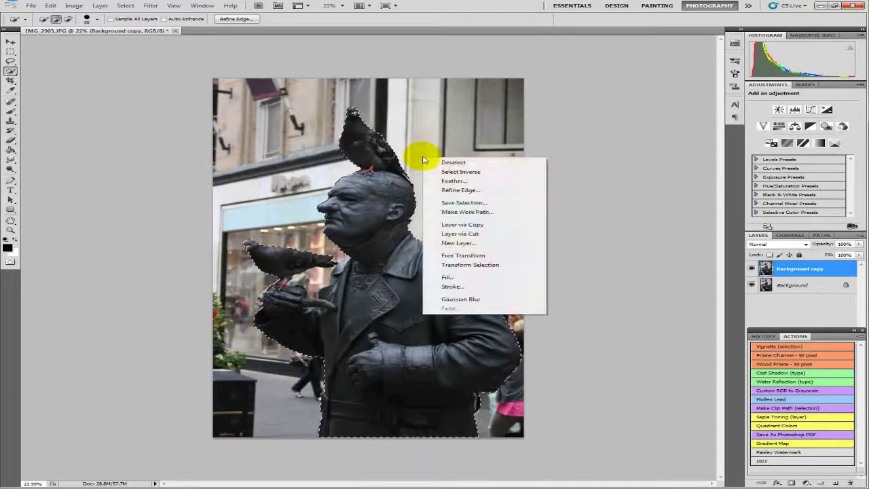
pyautogui.click(457, 172)
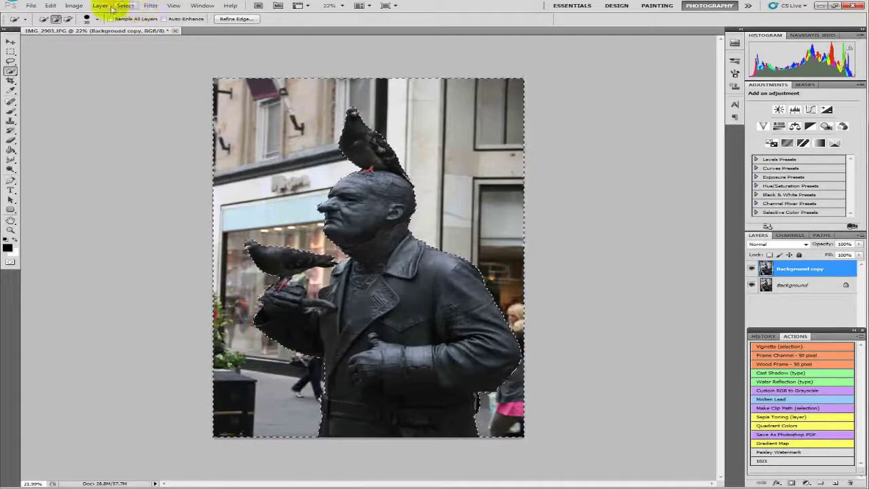
# Step: Open Gaussian Blur for the selected background, zoom its preview out to the whole image and set the radius to 10 pixels
pyautogui.click(150, 5)
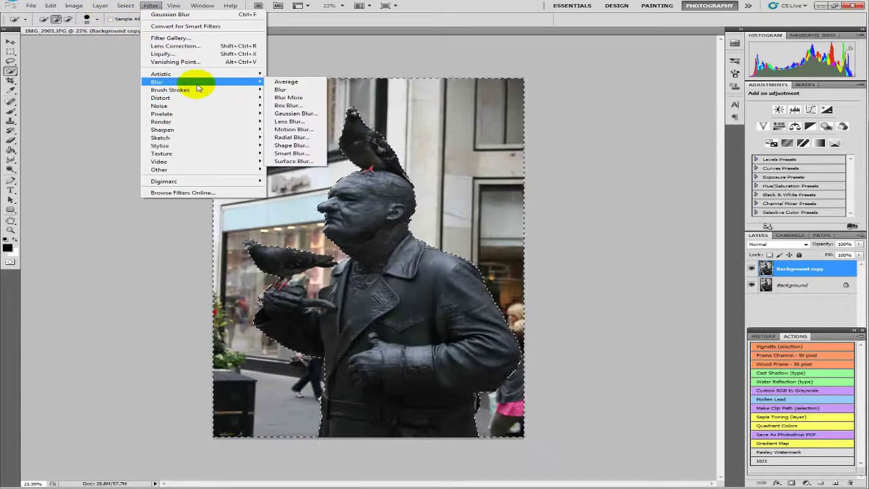
pyautogui.click(285, 113)
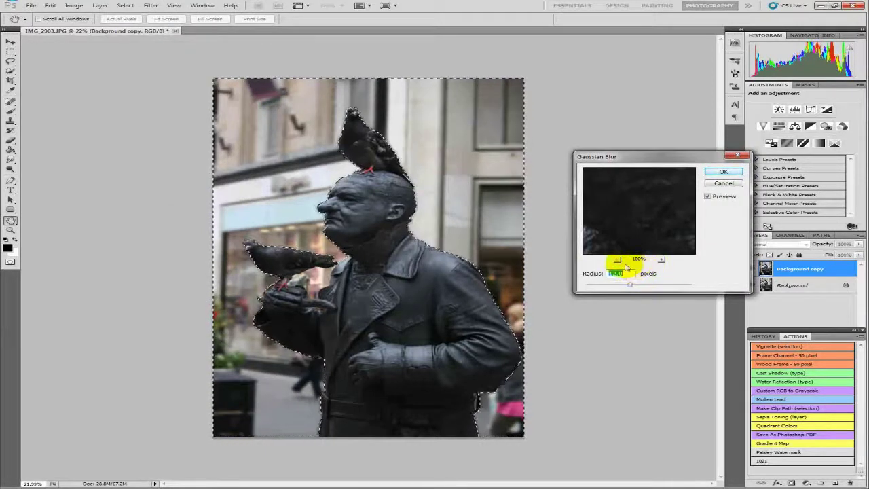
pyautogui.click(617, 260)
pyautogui.click(617, 260)
pyautogui.click(616, 260)
pyautogui.click(617, 260)
pyautogui.click(617, 260)
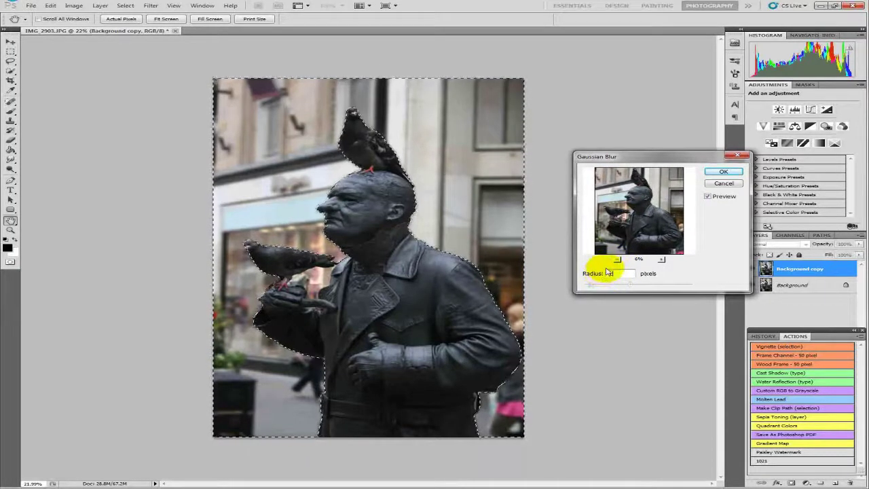
pyautogui.write('10')
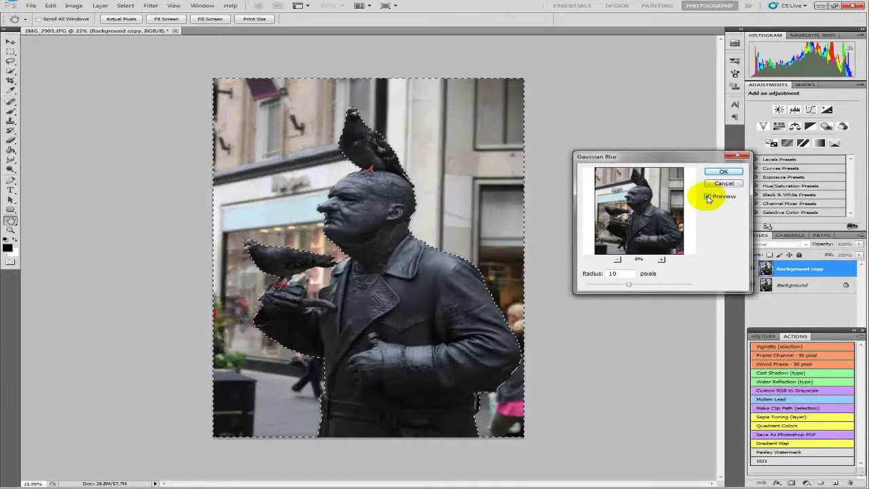
# Step: Set the Gaussian Blur radius to 15 pixels, compare the preview and apply the blur to the background
pyautogui.click(601, 271)
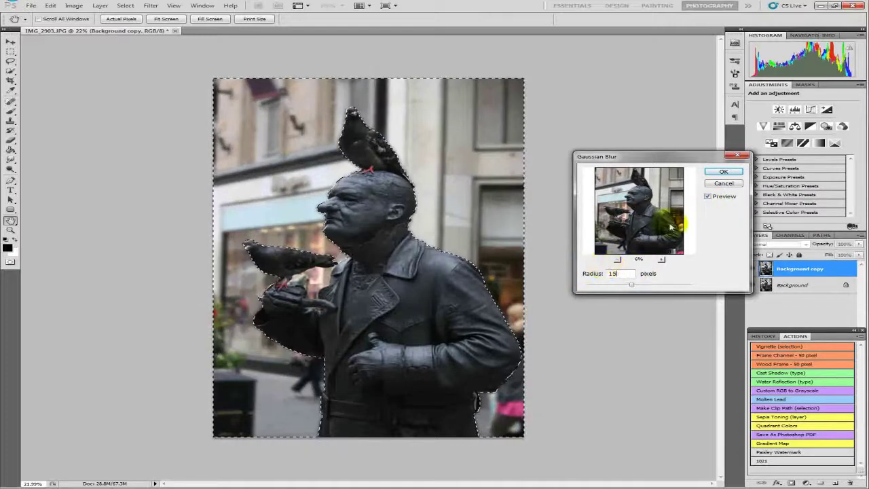
pyautogui.click(707, 197)
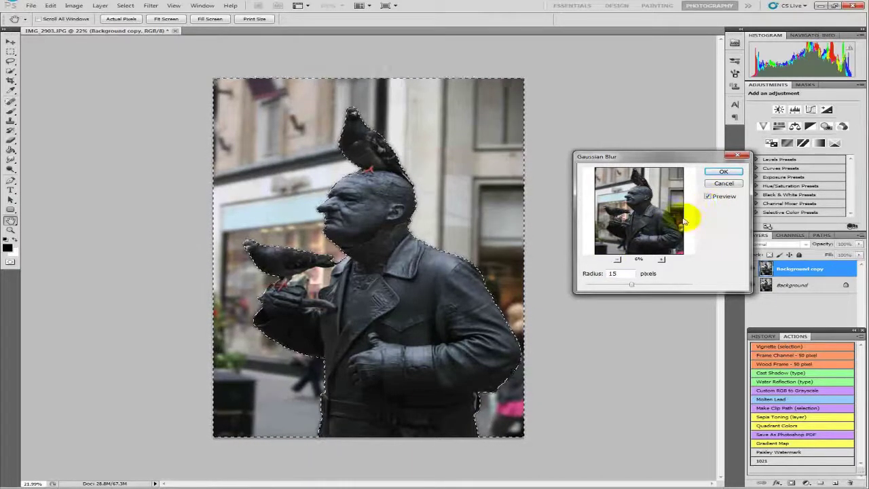
pyautogui.click(723, 171)
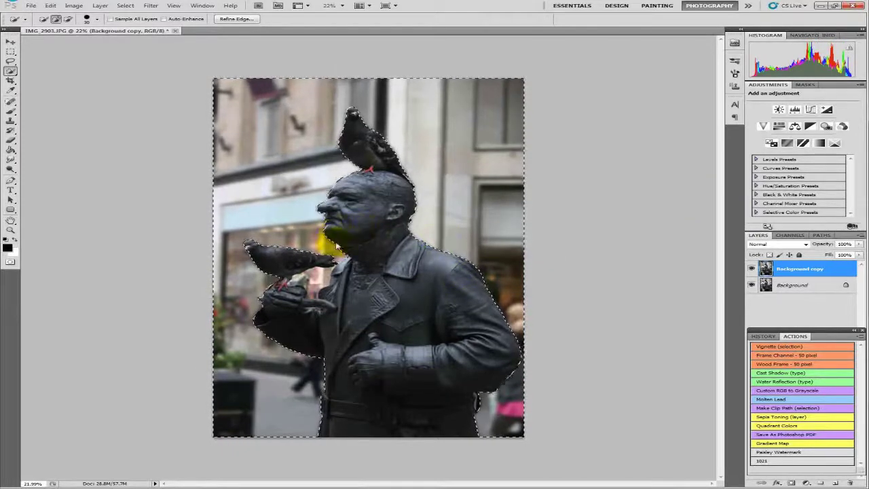
# Step: Deselect the blurred street background around the statue
pyautogui.scroll(2, 314, 297)
pyautogui.scroll(2, 314, 297)
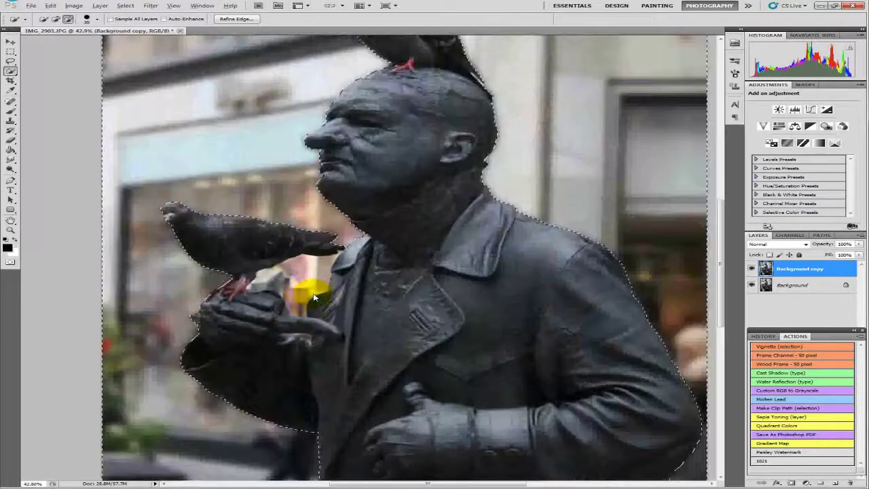
pyautogui.rightClick(306, 283)
pyautogui.click(314, 286)
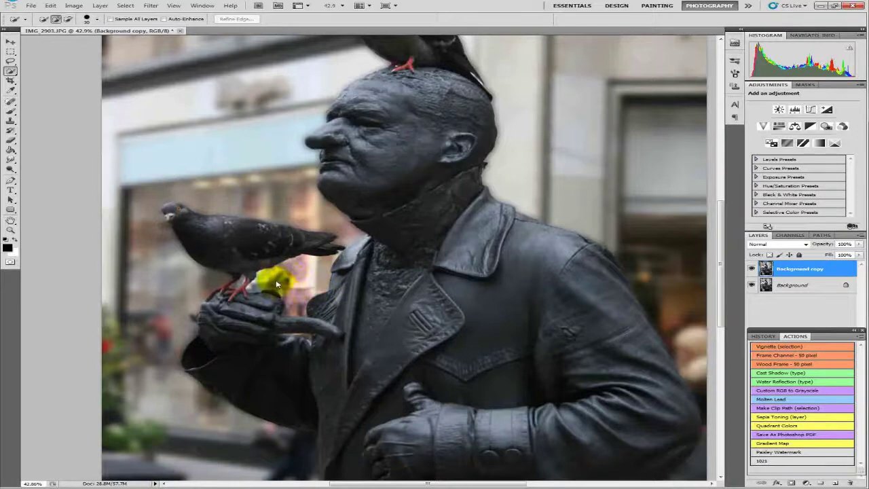
# Step: Quick-select the sharp background gap between the lower pigeon, hand and coat, and repeat the Gaussian Blur on it, leaving nothing selected
pyautogui.moveTo(277, 280)
pyautogui.mouseDown()
pyautogui.moveTo(301, 262)
pyautogui.moveTo(291, 272)
pyautogui.moveTo(296, 311)
pyautogui.moveTo(287, 299)
pyautogui.moveTo(302, 273)
pyautogui.mouseUp()
pyautogui.rightClick(305, 275)
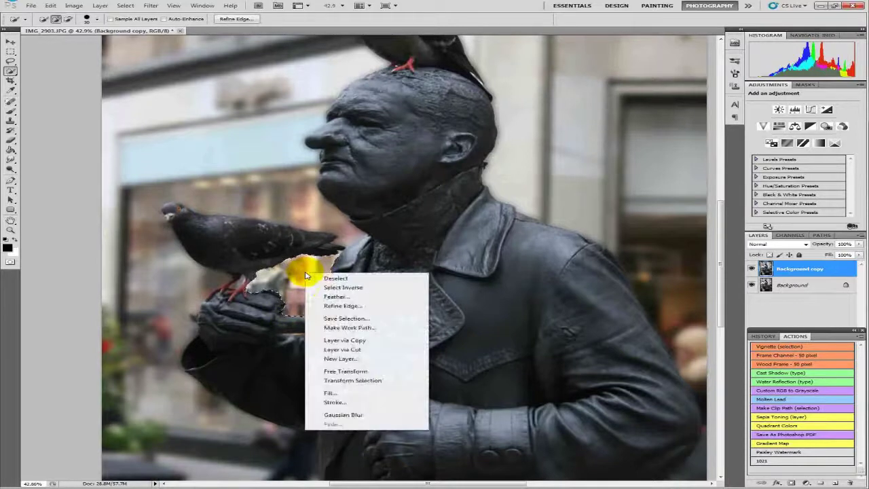
pyautogui.click(358, 414)
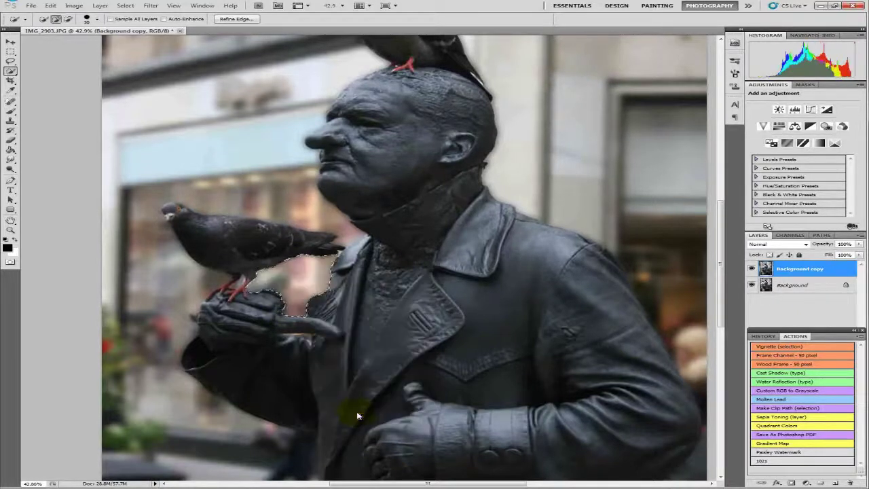
pyautogui.rightClick(291, 277)
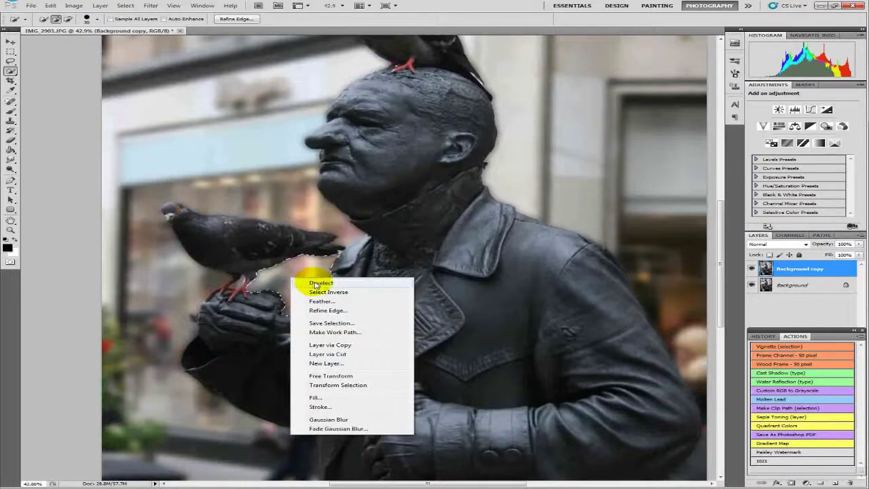
pyautogui.click(315, 284)
# Step: Compare the whole image with the Background copy layer hidden and shown to review the blur
pyautogui.scroll(-3, 464, 252)
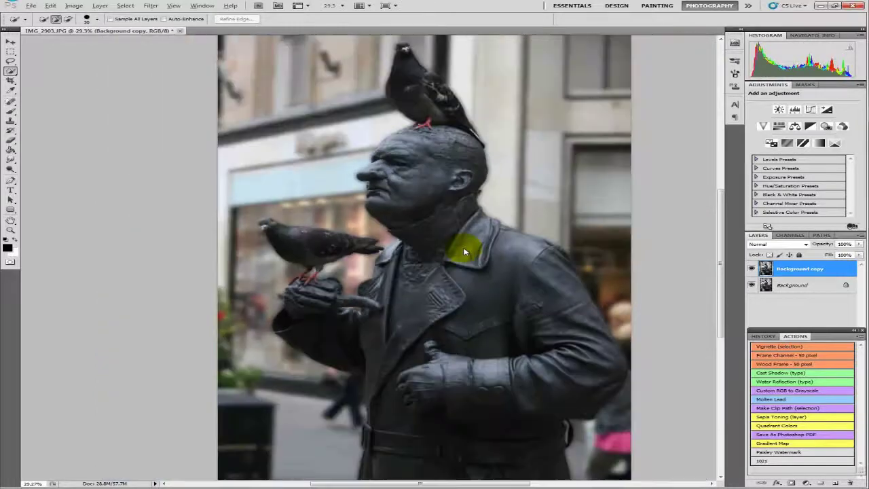
pyautogui.scroll(-1, 463, 251)
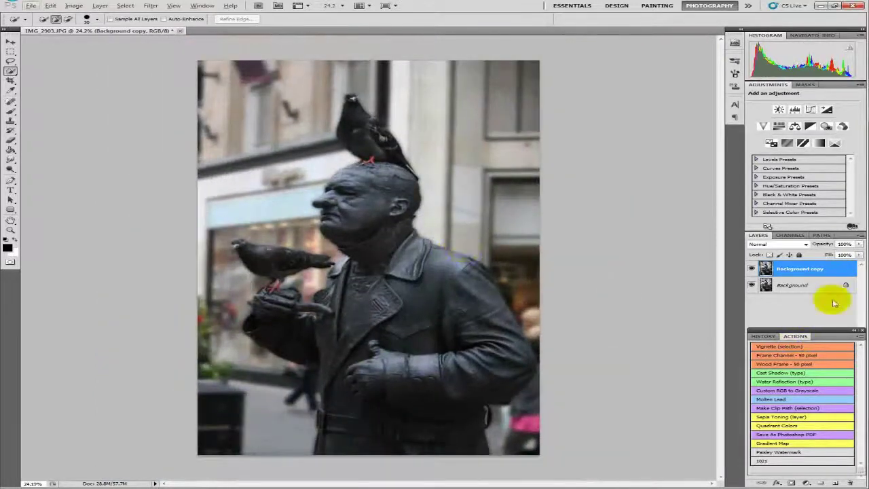
pyautogui.click(751, 269)
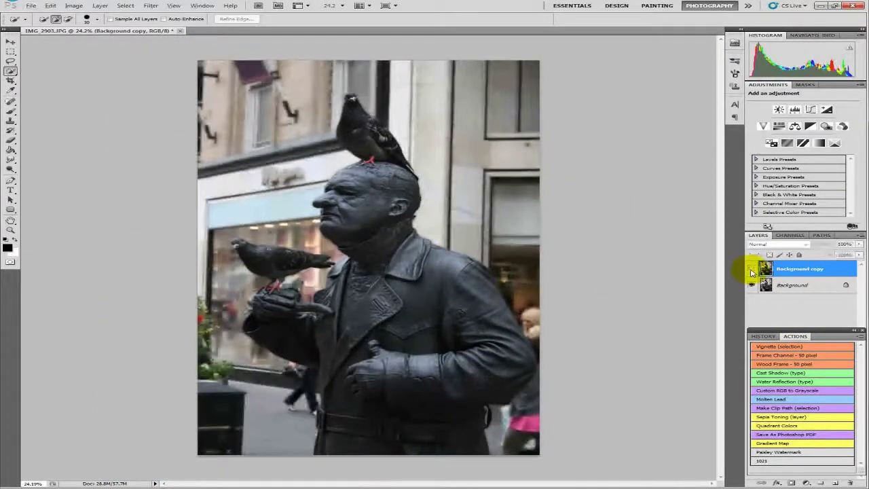
pyautogui.click(751, 269)
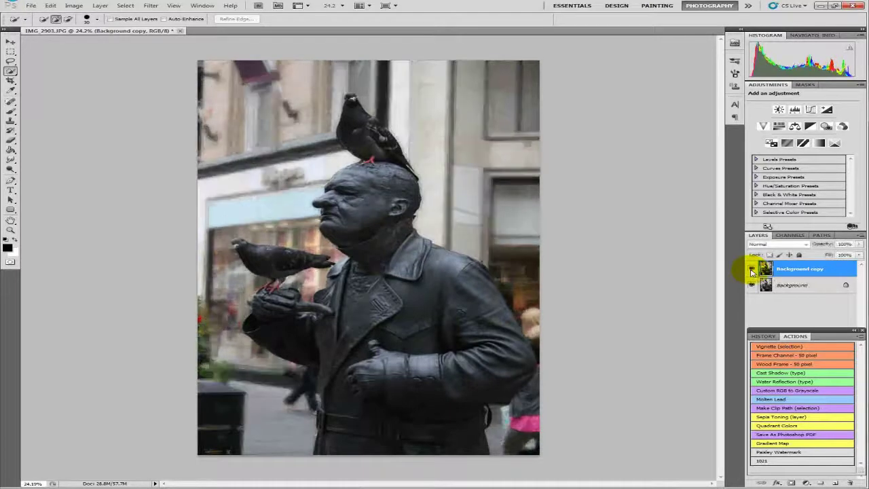